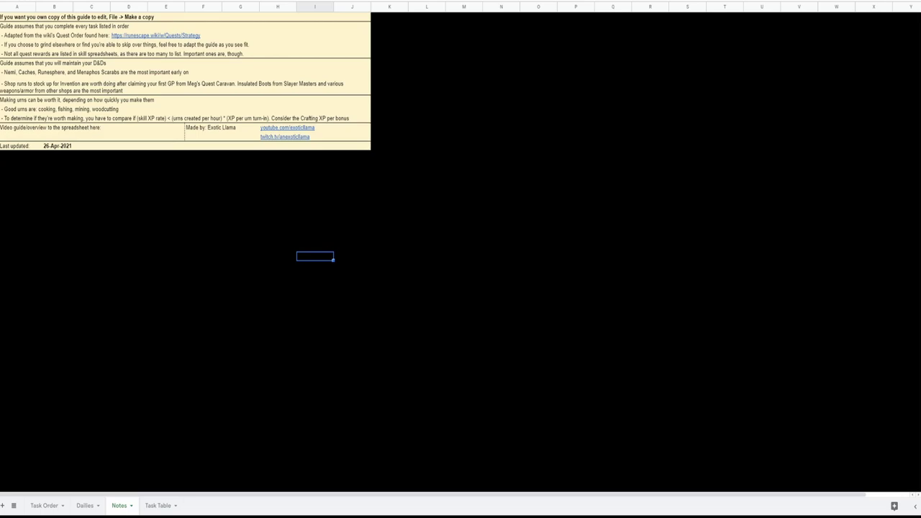
Select the Notes sheet entry about the wiki's Quest Order source
click(37, 36)
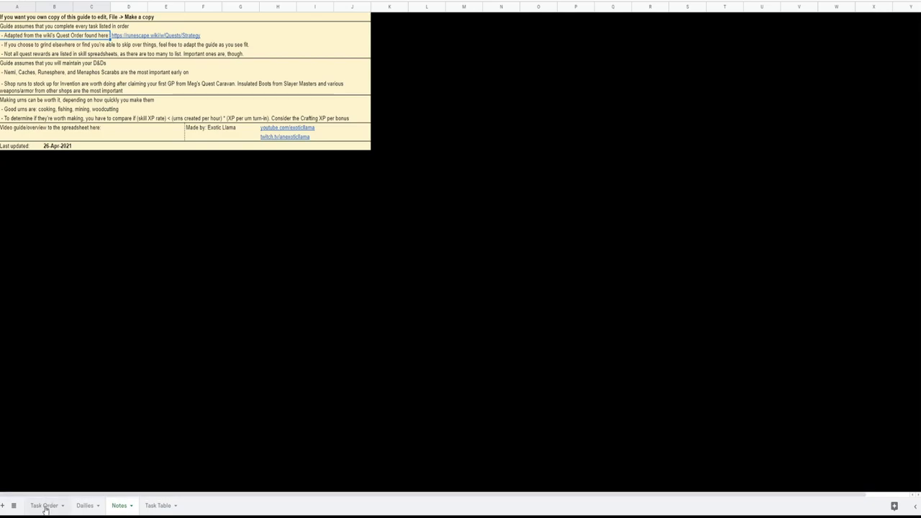
On the Task Order sheet, review row 2's duration, rewards and notes, then tick Read before continuing as completed
click(44, 506)
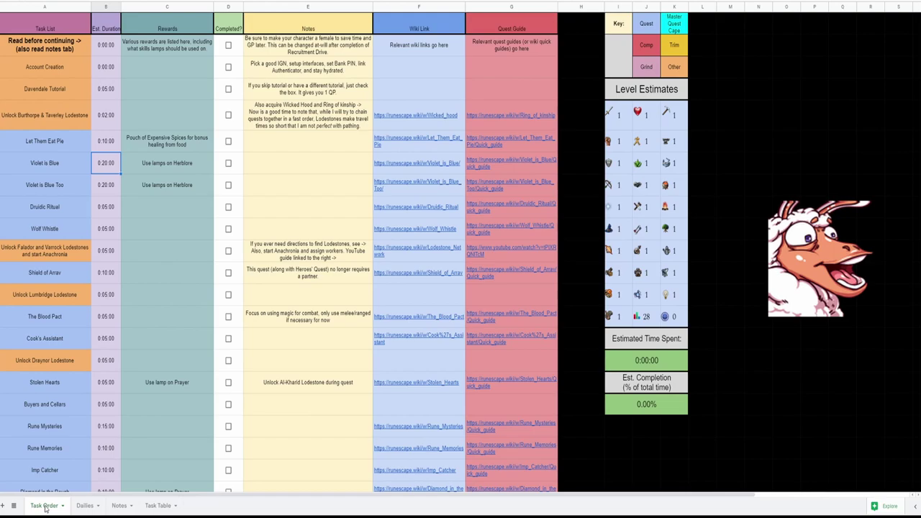
click(34, 47)
click(109, 44)
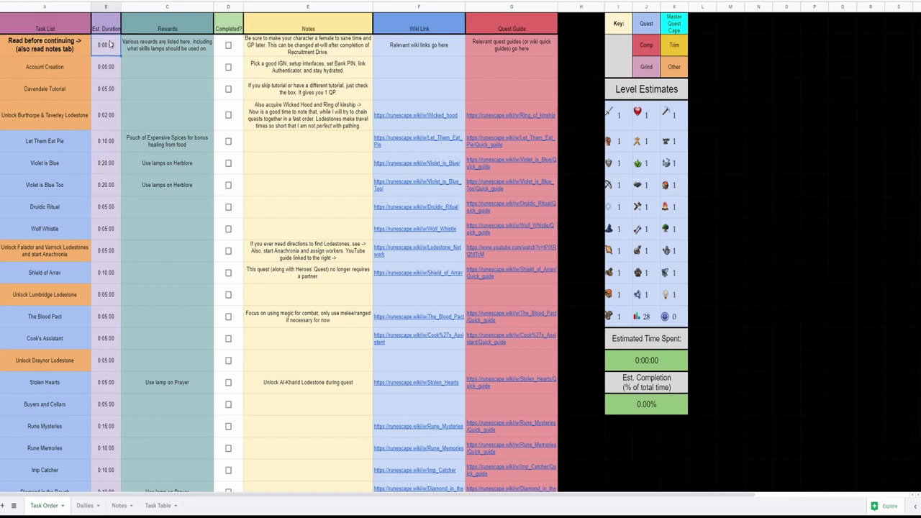
key(Tab)
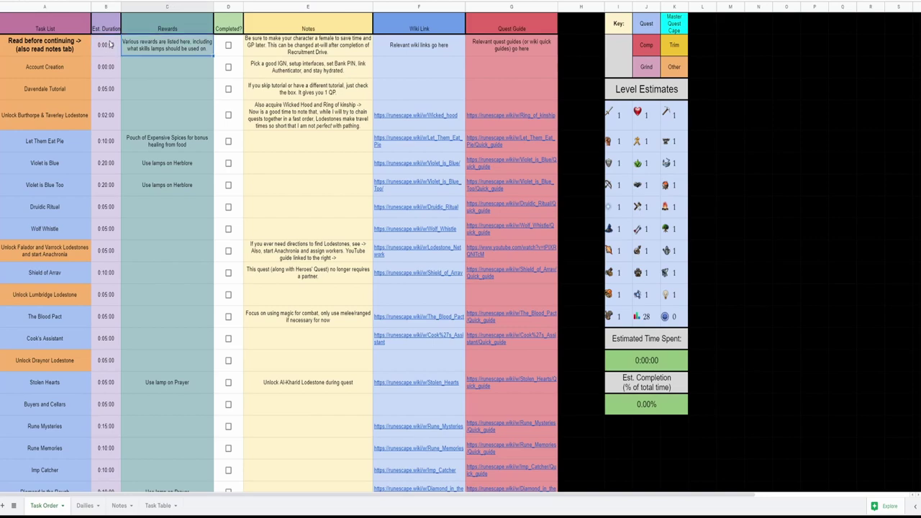
key(Tab)
key(Tab)
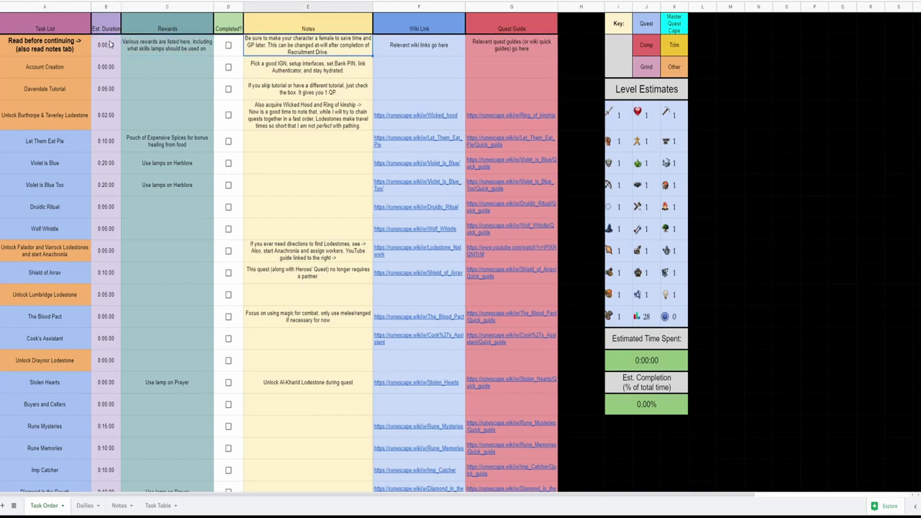
click(227, 47)
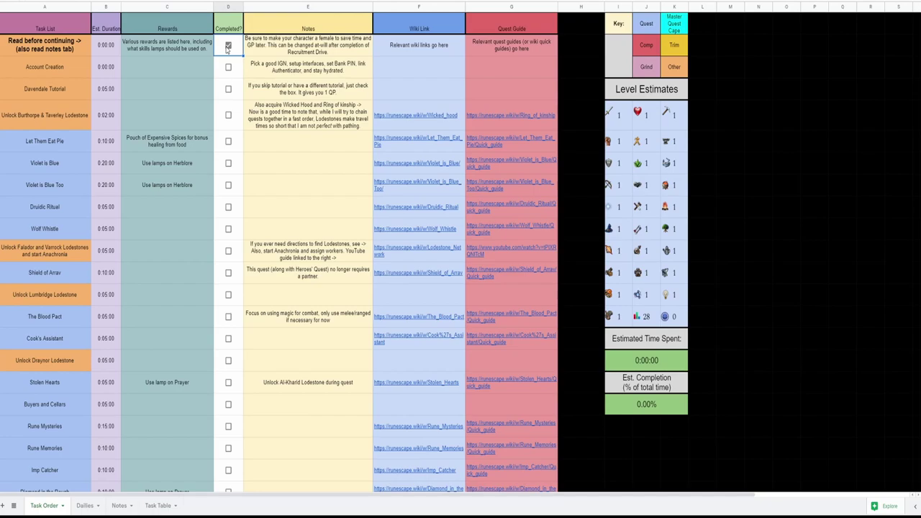
View the Wiki Link and Quest Guide column notes and preview the Ring of kinship guide link
click(431, 49)
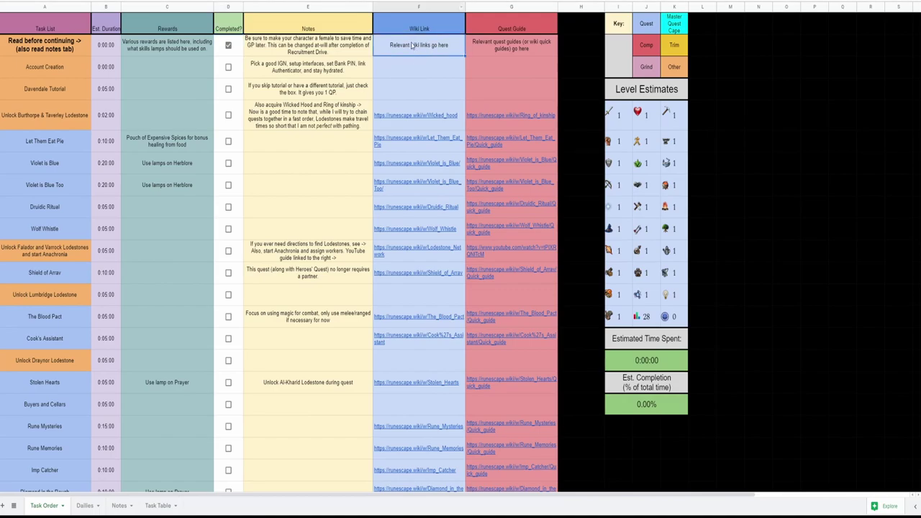
click(530, 52)
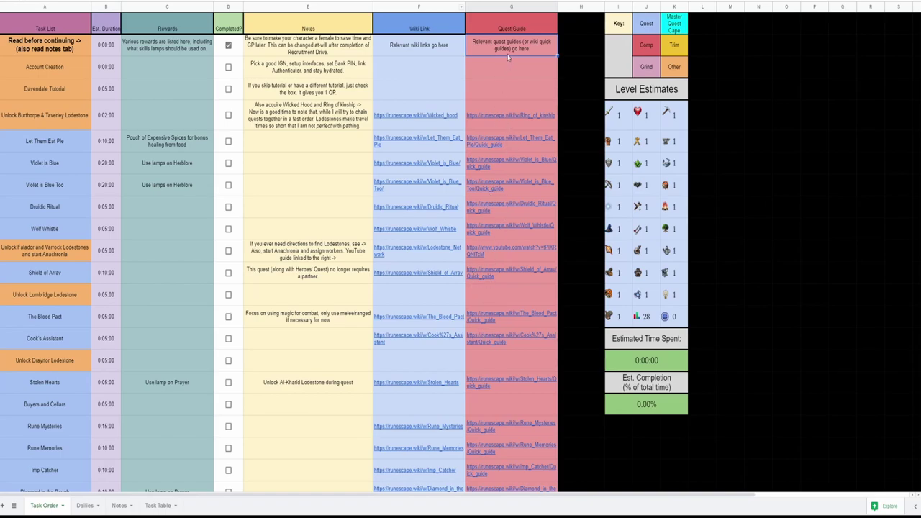
click(513, 125)
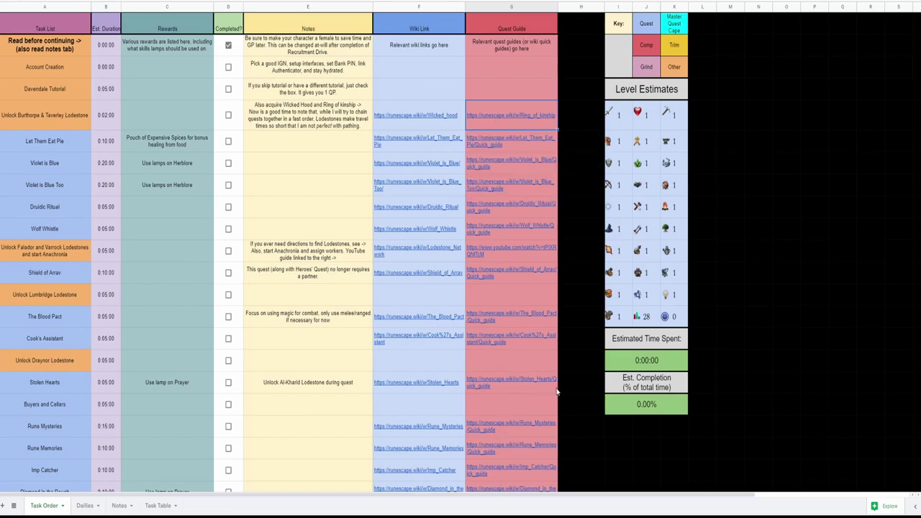
click(712, 183)
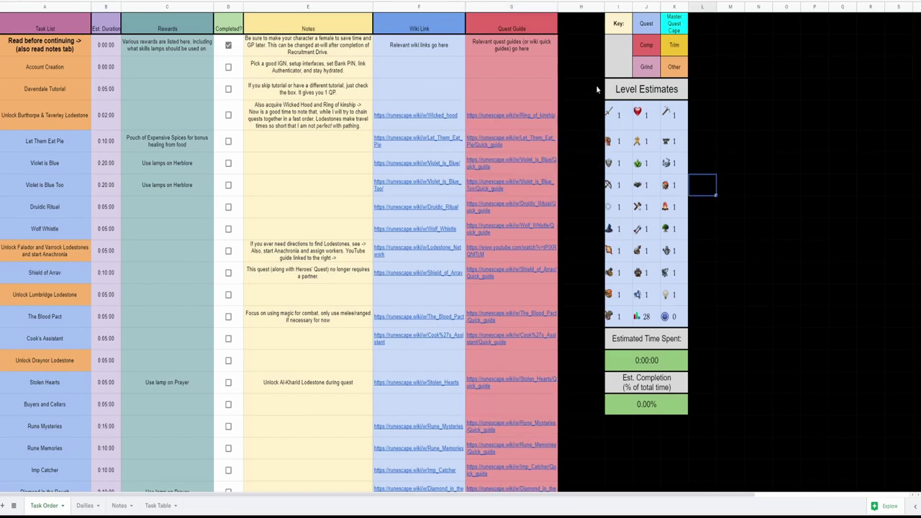
Highlight the skill level estimate grid to show where estimates appear
drag(628, 120, 684, 320)
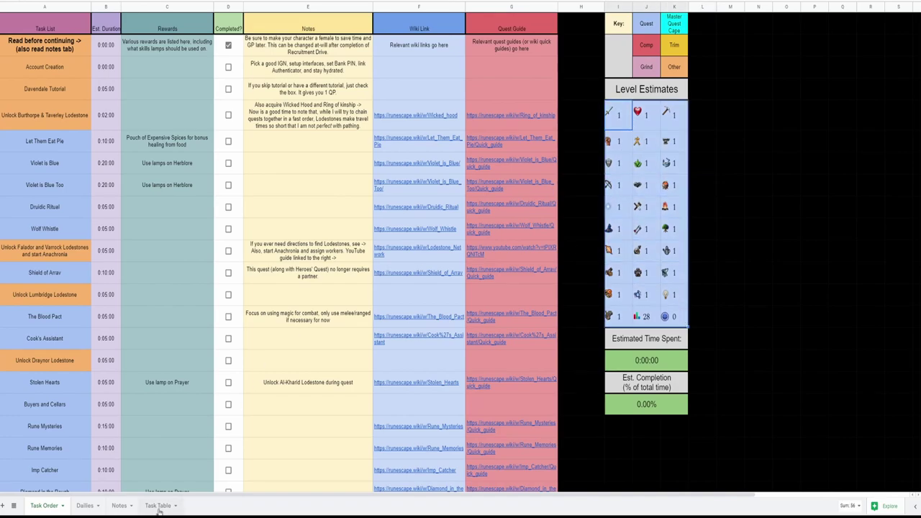
click(711, 148)
drag(623, 123, 685, 322)
click(703, 320)
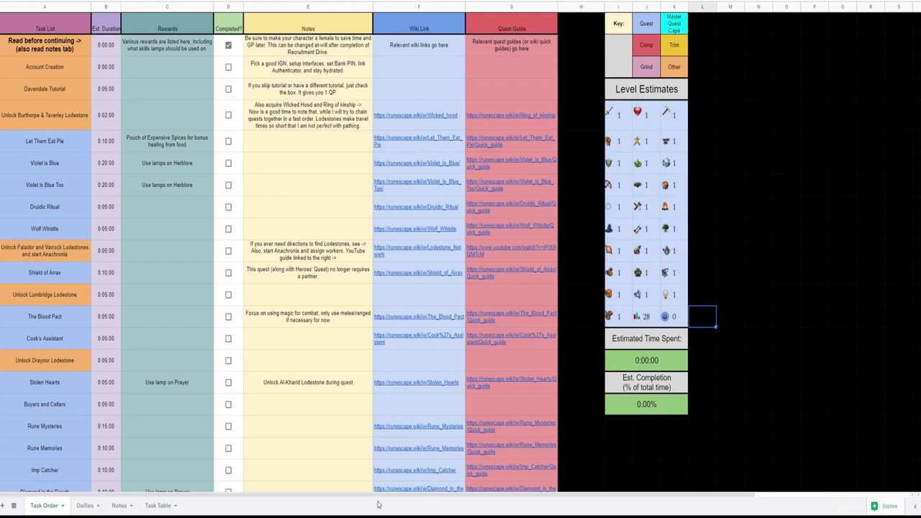
Tick Let Them Eat Pie, Violet is Blue and Violet is Blue Too; Herblore estimate rises to 31
click(228, 142)
click(644, 185)
click(676, 191)
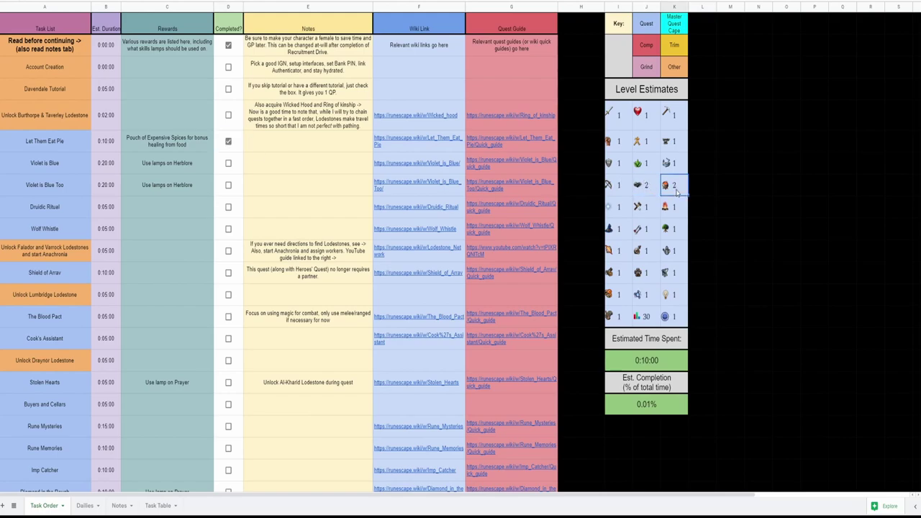
click(228, 163)
click(228, 185)
click(655, 166)
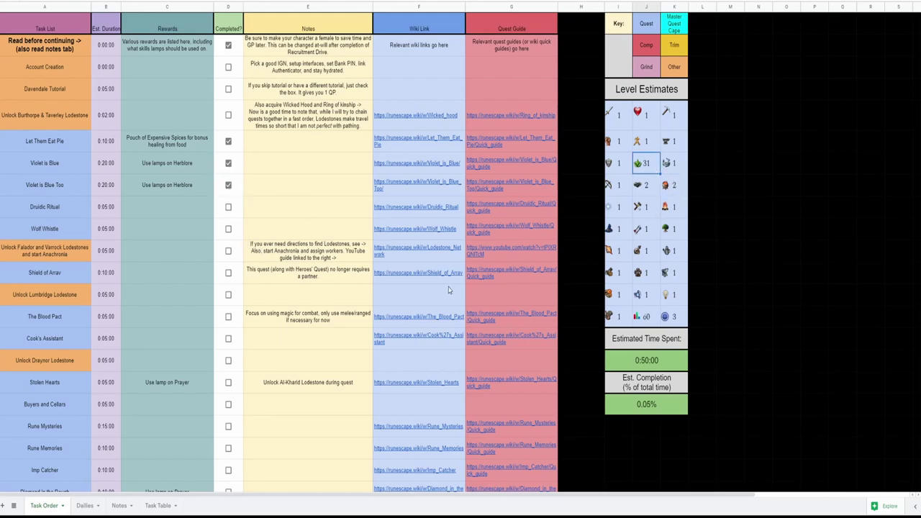
Tick Druidic Ritual and Wolf Whistle, bringing time spent to 1:00:00 and completion to 0.06%
click(229, 207)
click(228, 229)
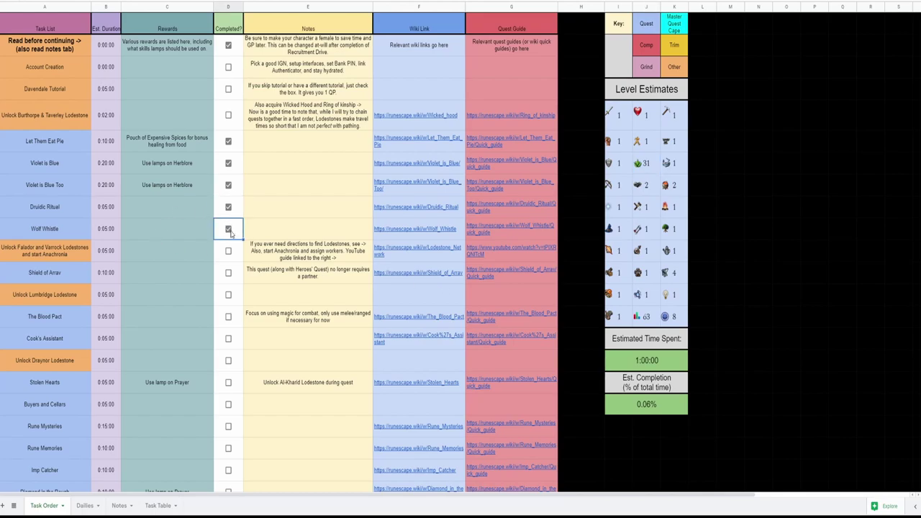
click(663, 367)
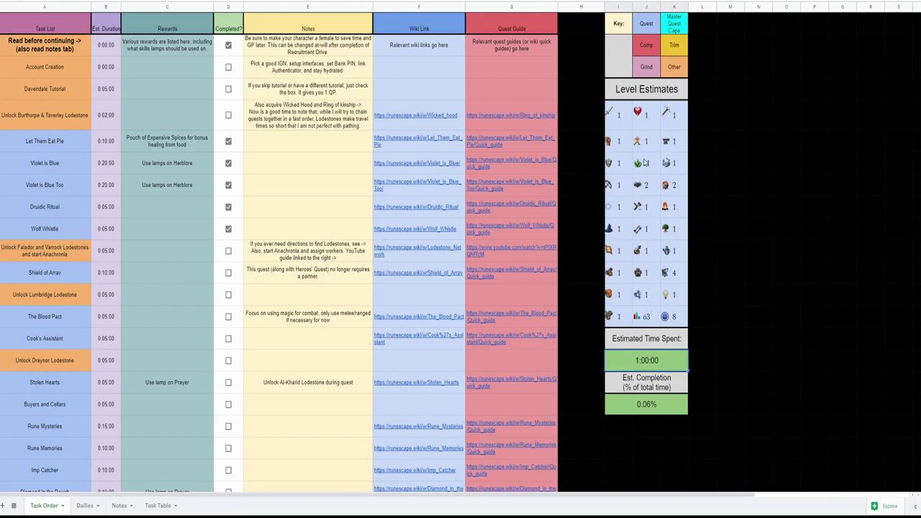
click(673, 321)
click(653, 404)
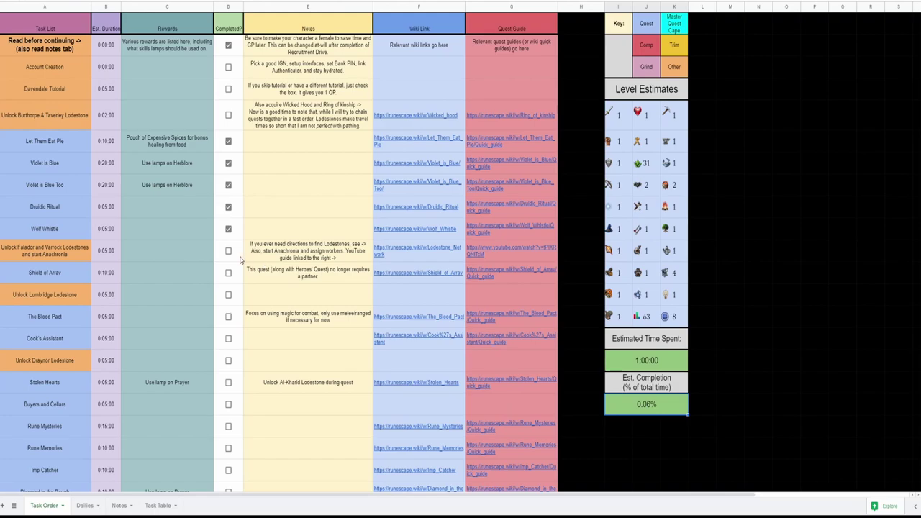
Scroll the Task Order list down to the Grandmaster quests image, then switch to the Notes sheet
scroll(240, 260, down, 2)
scroll(239, 261, down, 6)
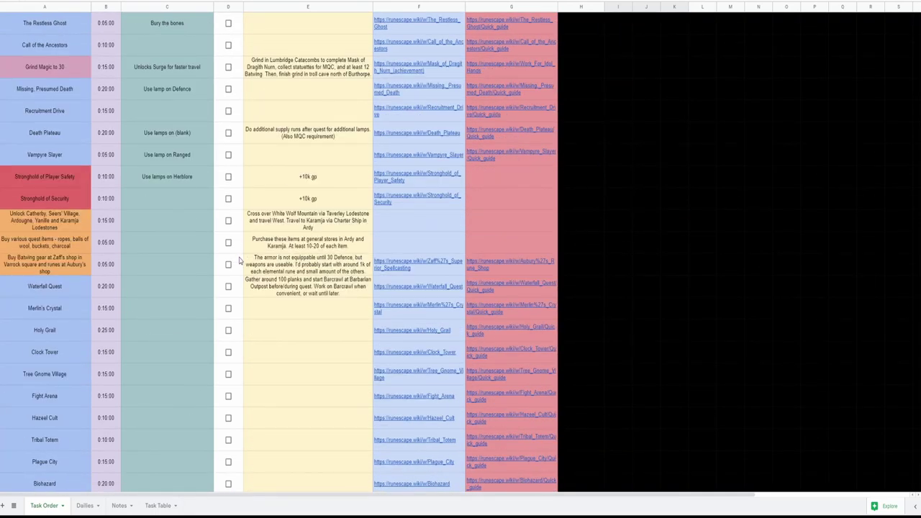
scroll(239, 260, down, 20)
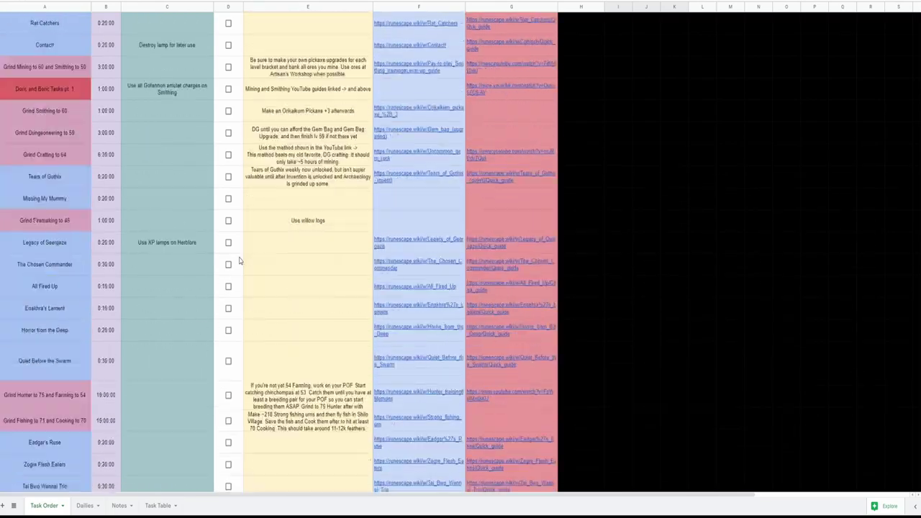
scroll(240, 260, down, 20)
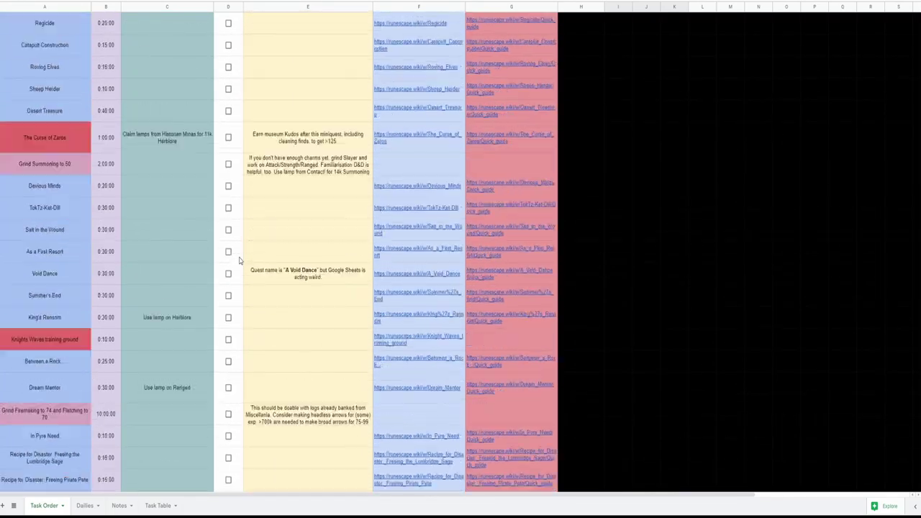
scroll(240, 260, down, 15)
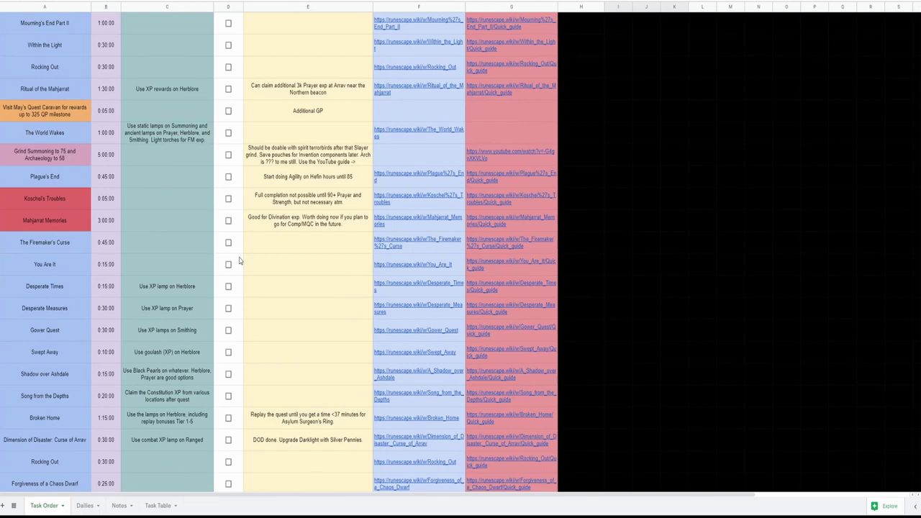
scroll(240, 261, down, 1)
scroll(259, 236, up, 1)
scroll(259, 237, down, 5)
scroll(259, 236, down, 2)
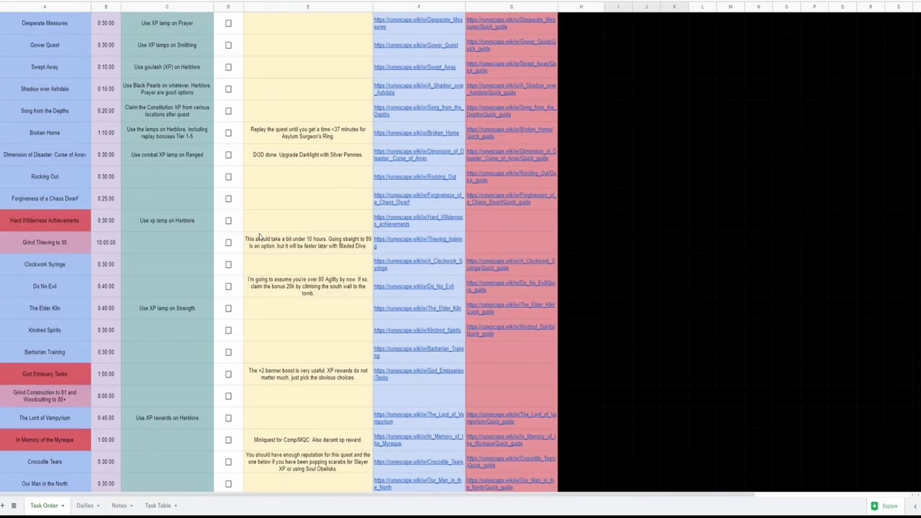
scroll(260, 236, down, 5)
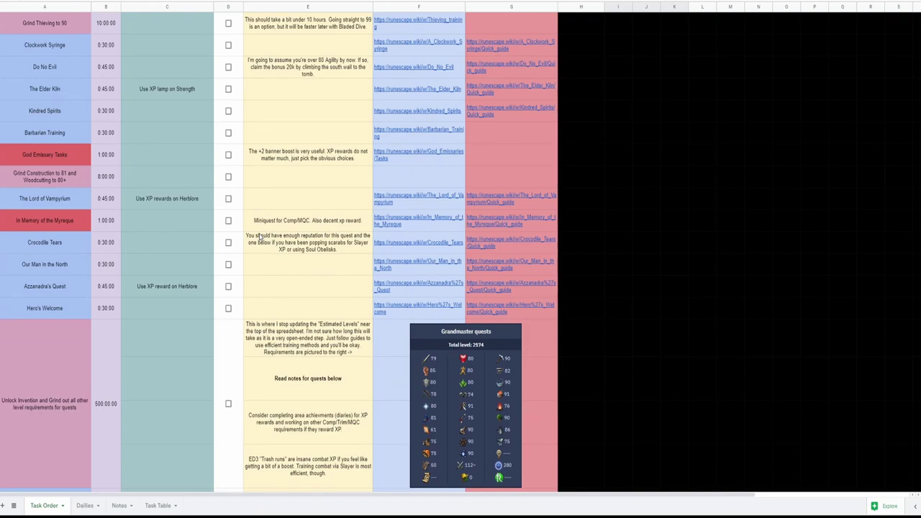
click(117, 506)
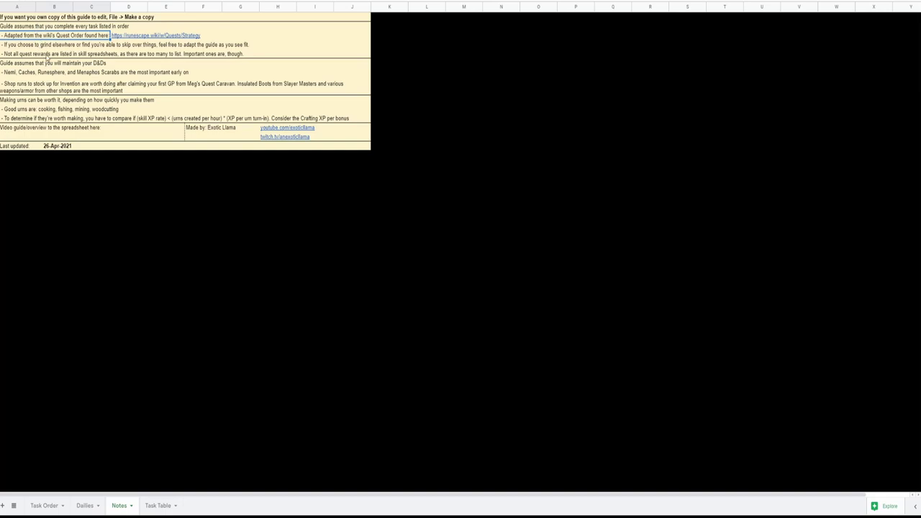
Select the guide-assumptions, Nemi/Caches/Runesphere and urn-making notes on the Notes sheet
drag(29, 67, 54, 56)
click(52, 73)
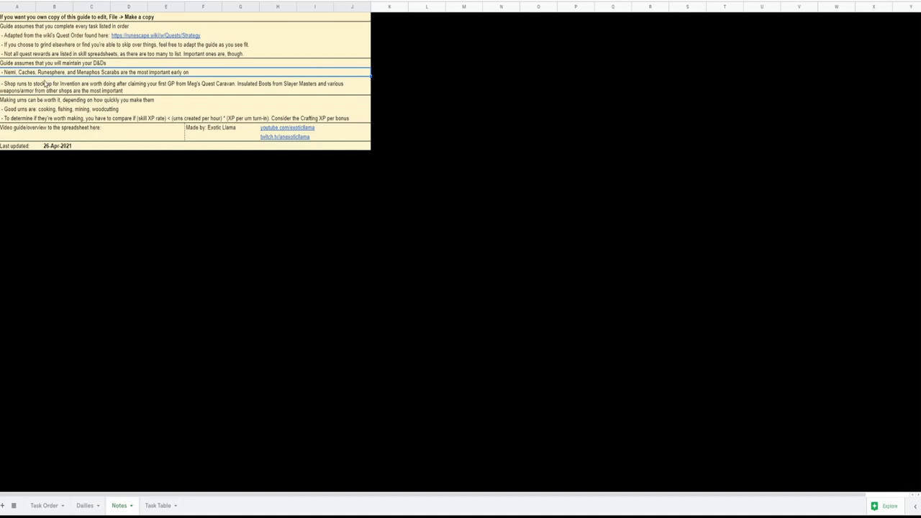
click(34, 102)
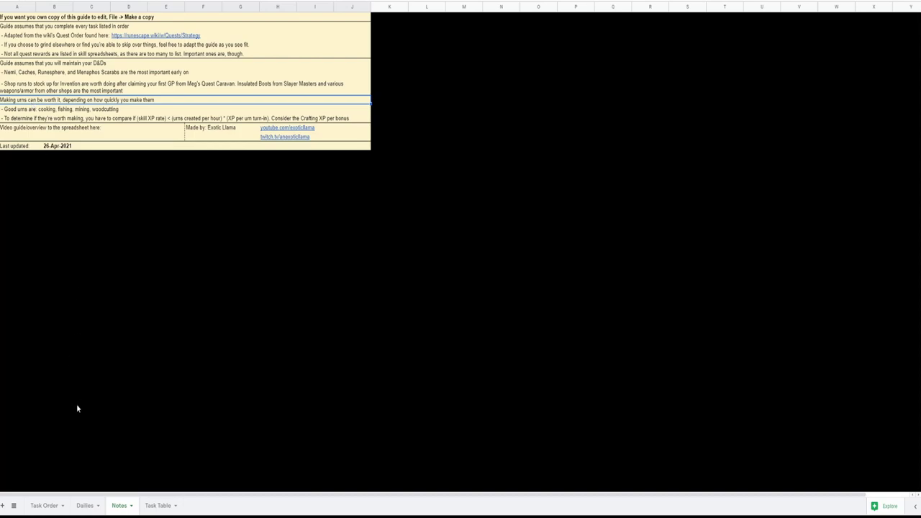
click(44, 506)
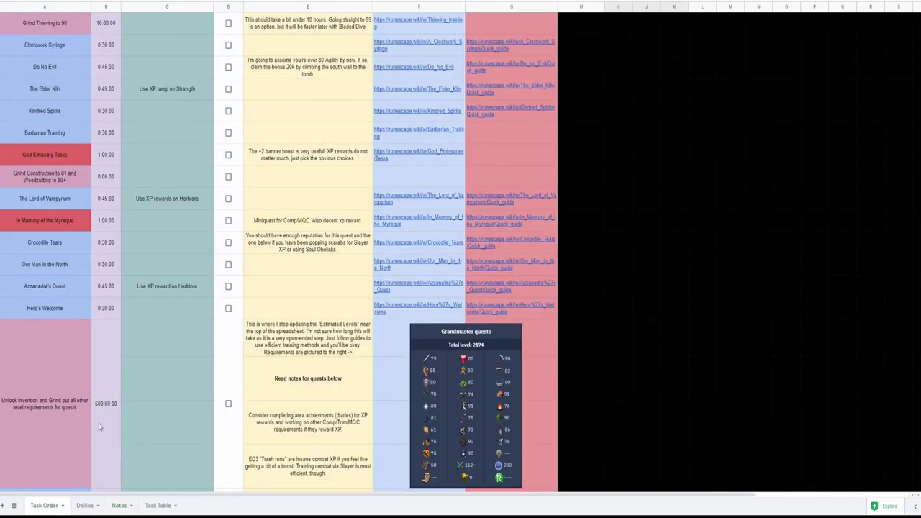
scroll(178, 298, down, 5)
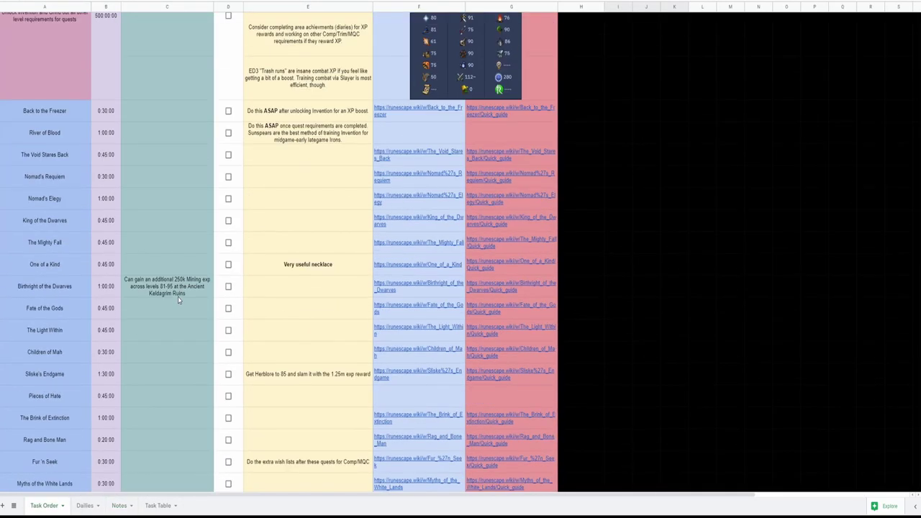
scroll(178, 297, down, 4)
scroll(177, 296, up, 6)
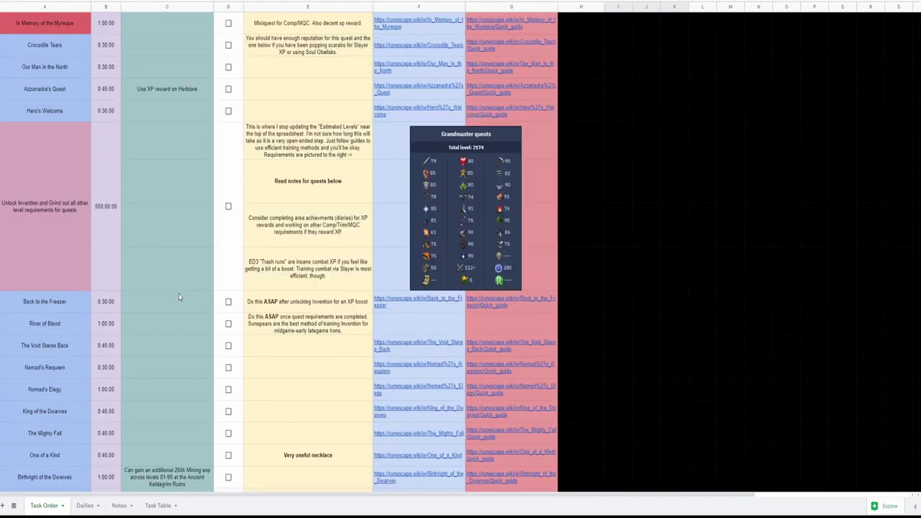
click(58, 188)
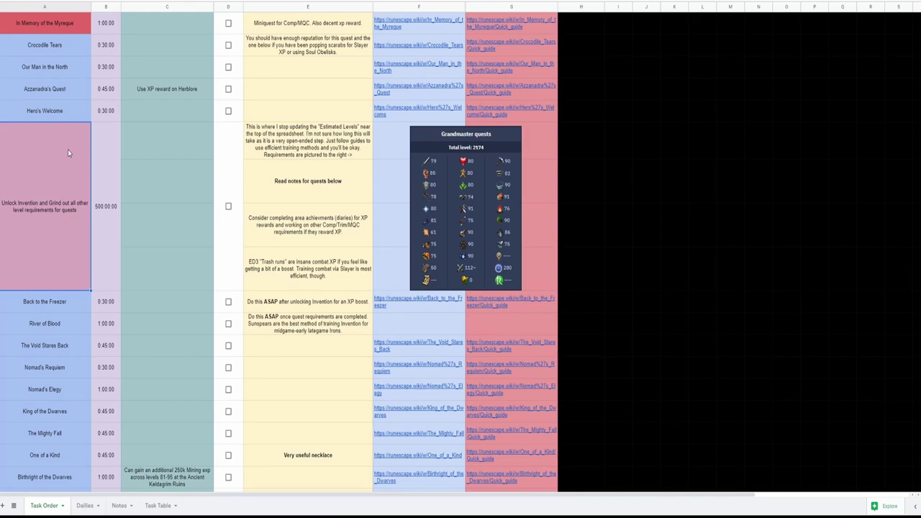
click(51, 298)
scroll(50, 298, down, 5)
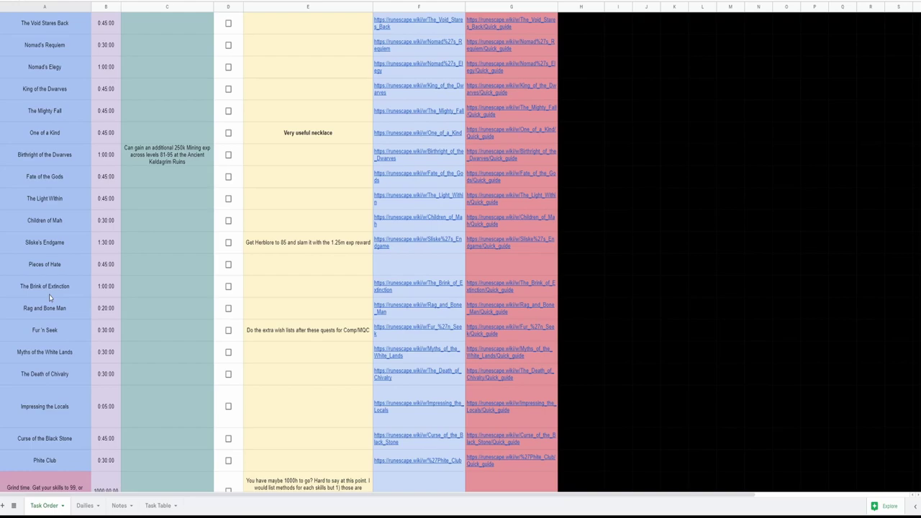
click(68, 114)
scroll(68, 113, down, 5)
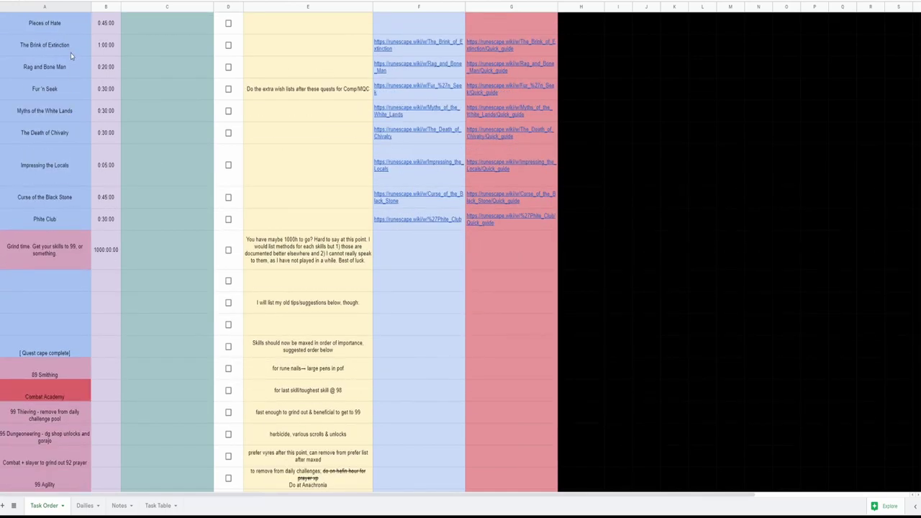
click(64, 248)
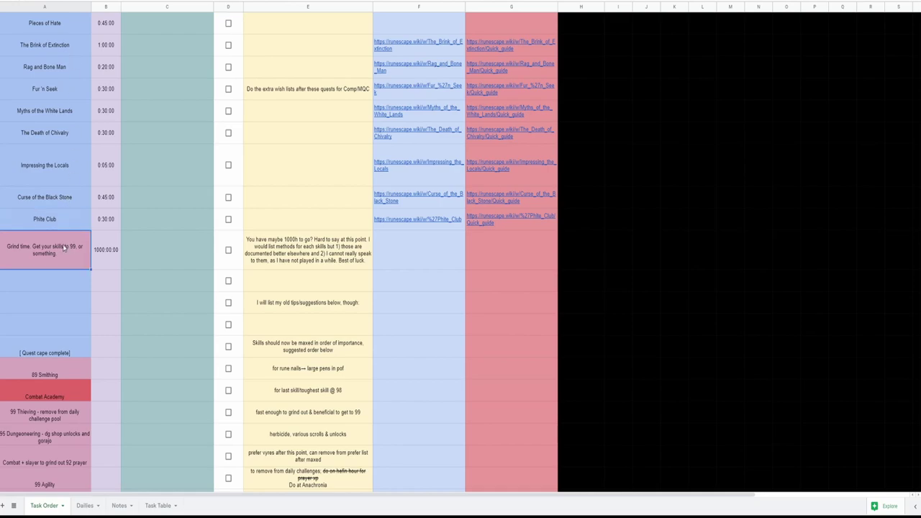
click(100, 249)
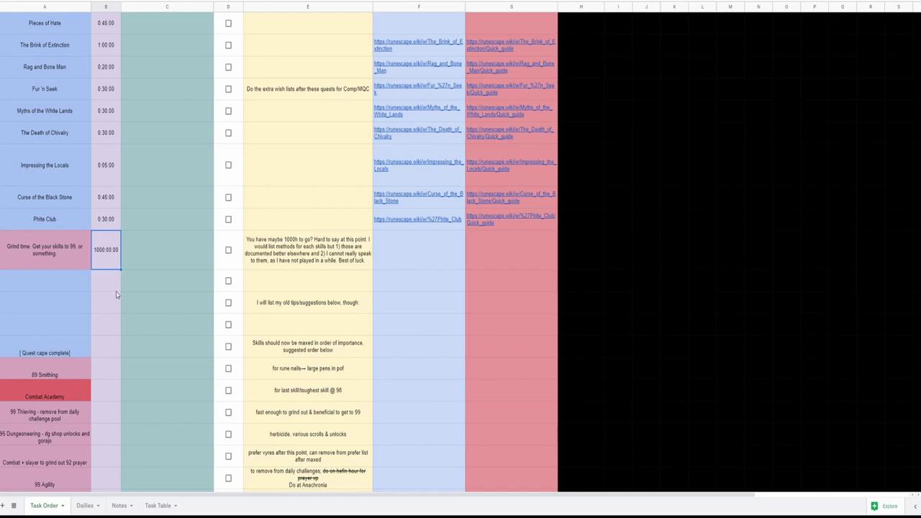
scroll(68, 257, down, 2)
scroll(68, 254, down, 3)
drag(57, 30, 301, 494)
scroll(273, 415, down, 2)
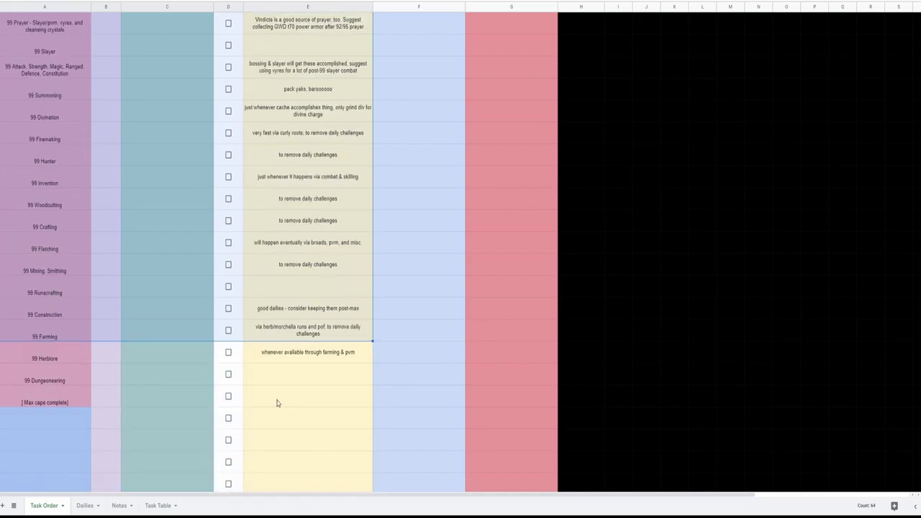
click(281, 397)
drag(281, 397, 67, 45)
click(167, 154)
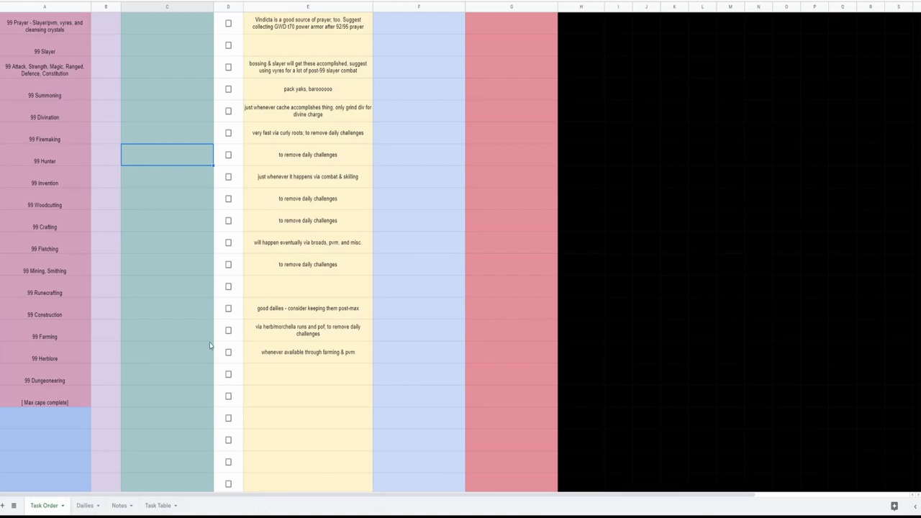
scroll(210, 345, up, 1)
scroll(210, 345, up, 2)
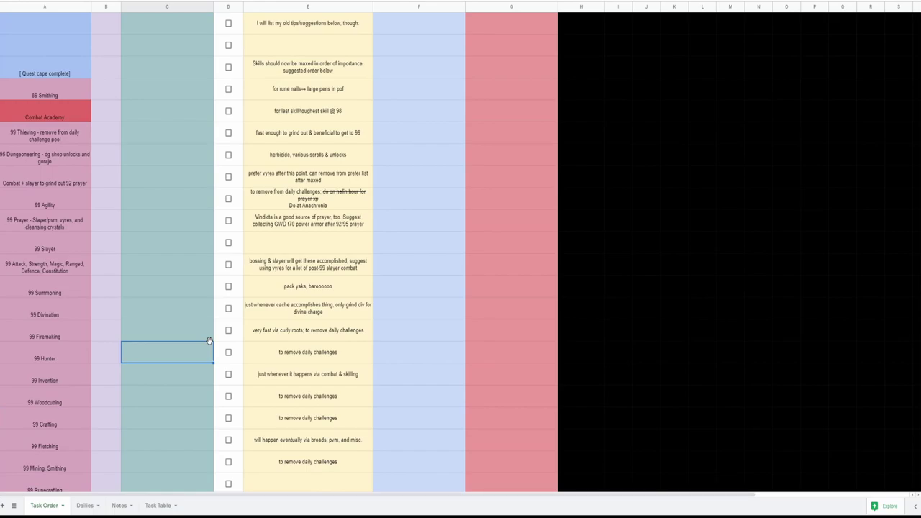
scroll(209, 341, up, 20)
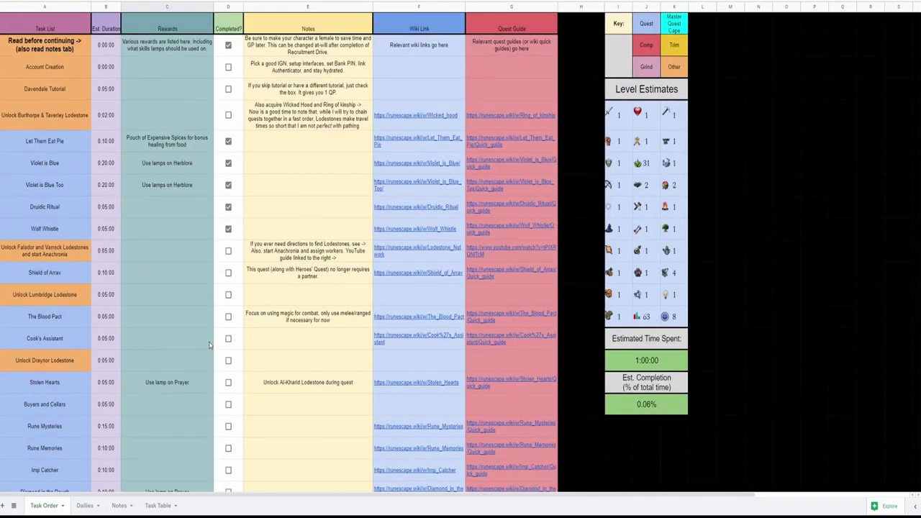
key(alt+f)
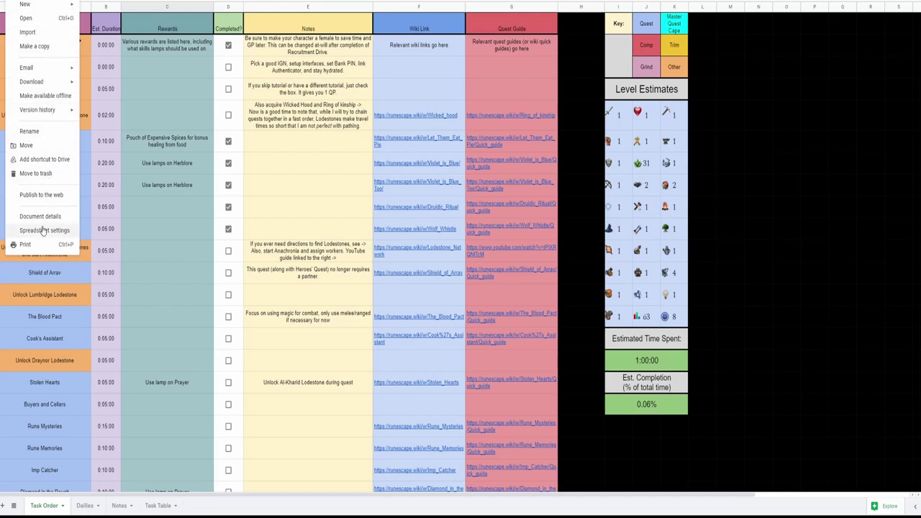
click(36, 46)
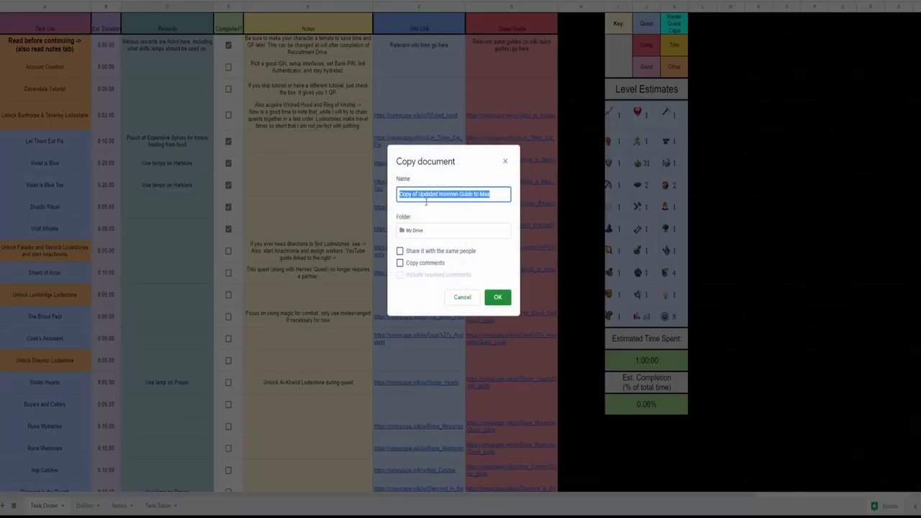
click(422, 231)
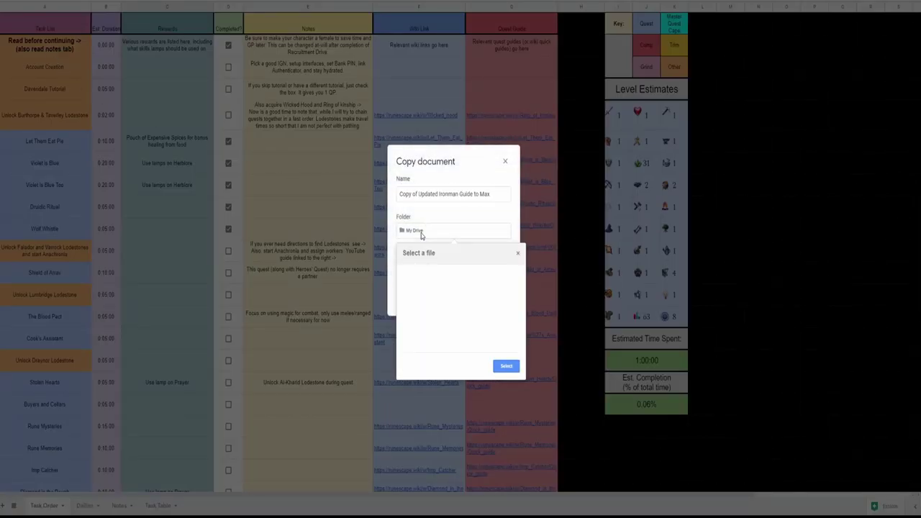
click(441, 223)
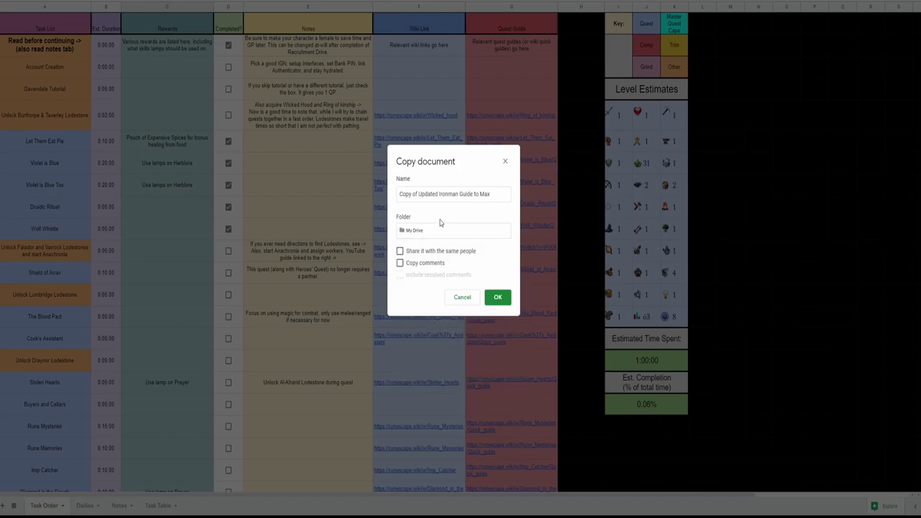
click(506, 161)
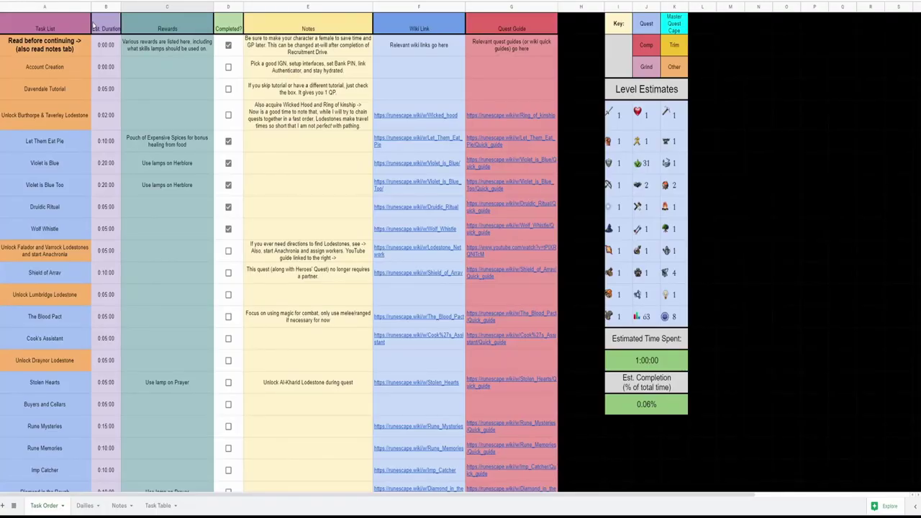